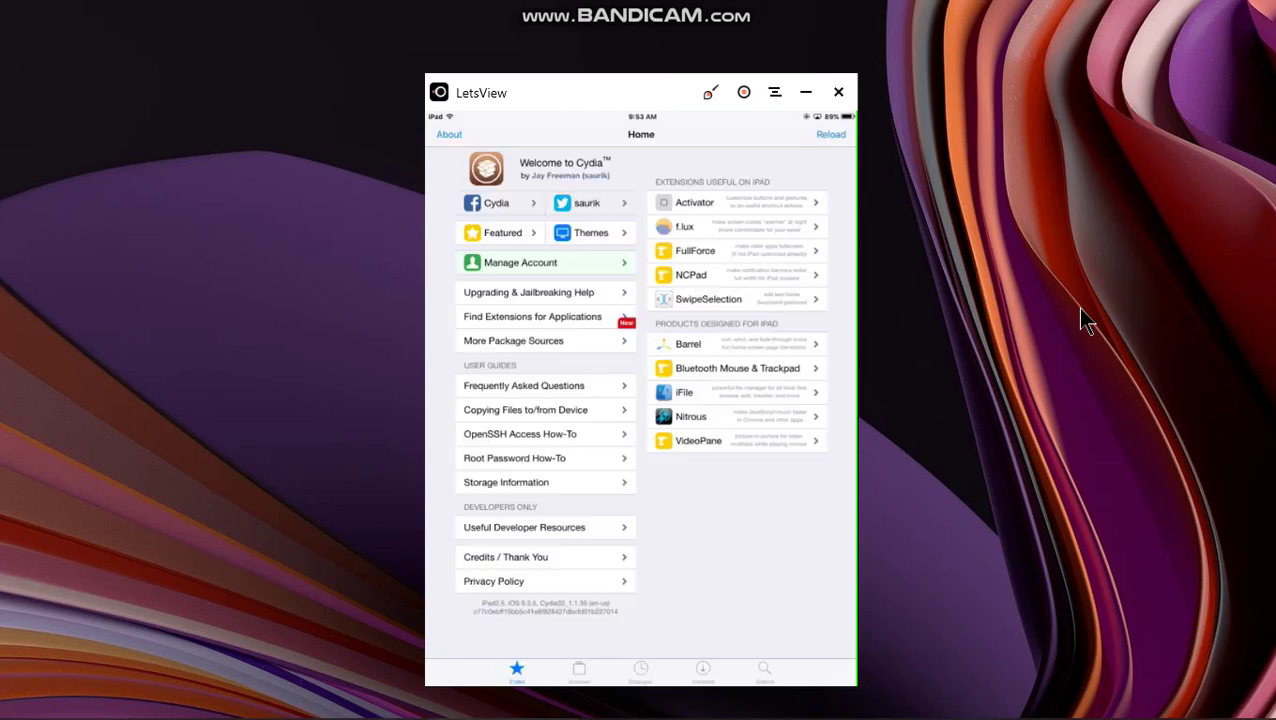
# Step: Show Cydia's five package sources and put the list into edit mode
pyautogui.click(580, 672)
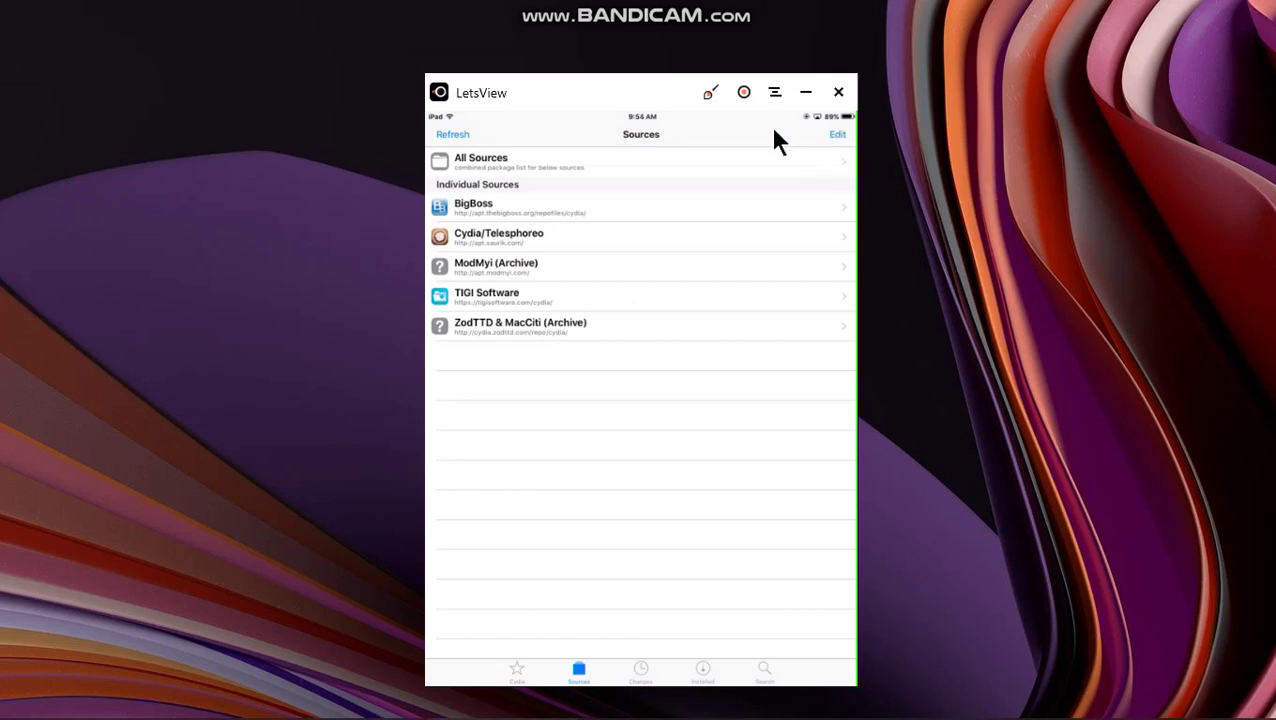
pyautogui.click(840, 134)
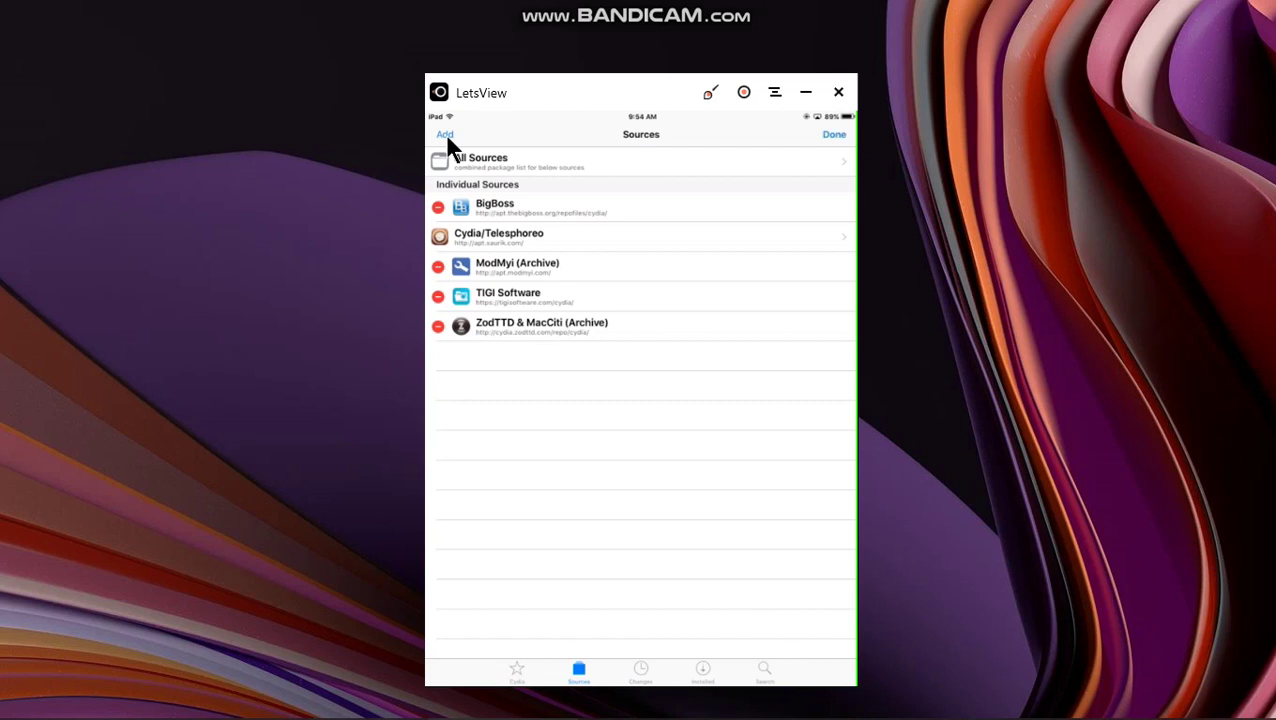
# Step: Add beta.unlimapps.com as a new Cydia source
pyautogui.click(445, 138)
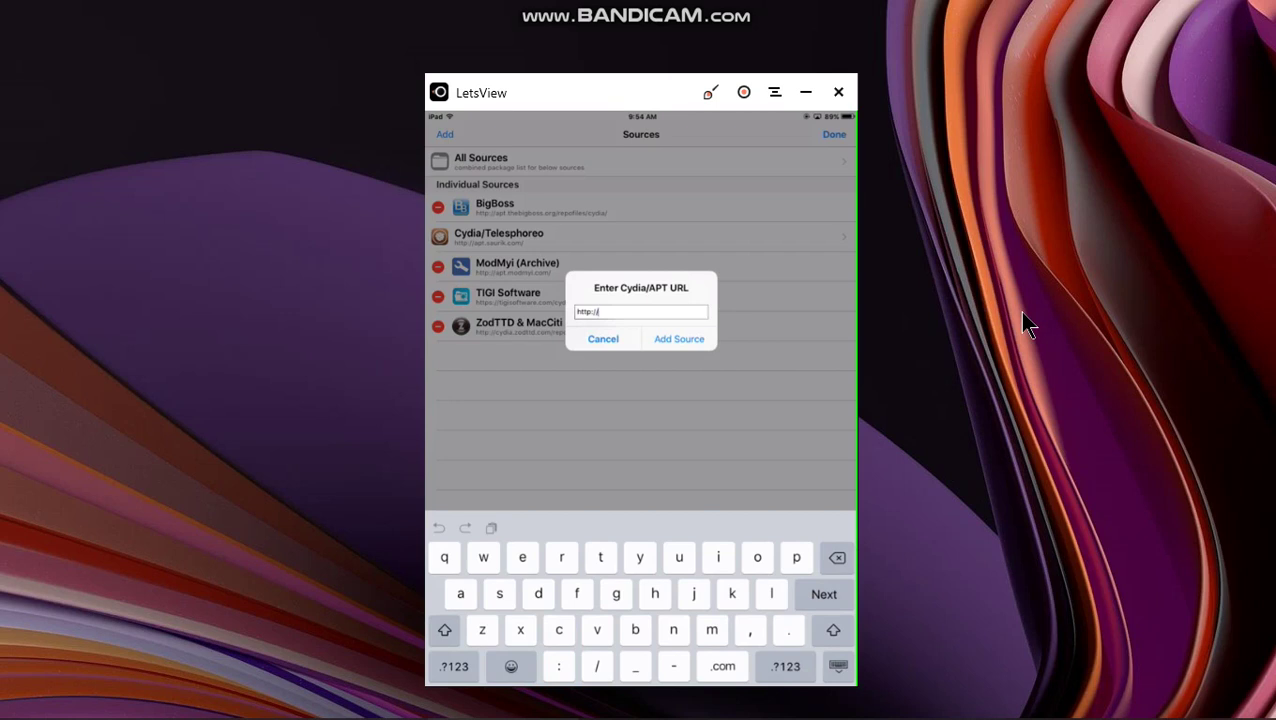
pyautogui.write('beta')
pyautogui.write('.unl')
pyautogui.write('imap')
pyautogui.write('ps.')
pyautogui.write('com')
pyautogui.press('Return')
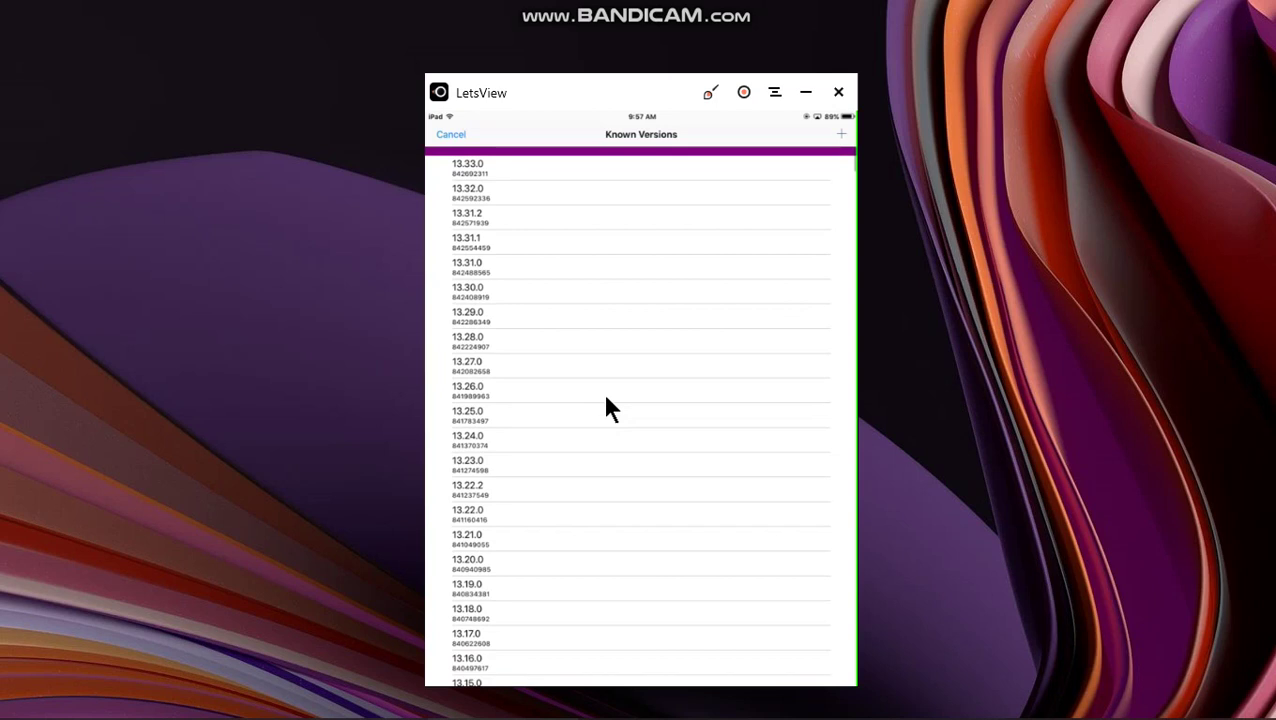
# Step: Pick Netflix version 13.33.0 from the Known Versions list to download
pyautogui.click(507, 159)
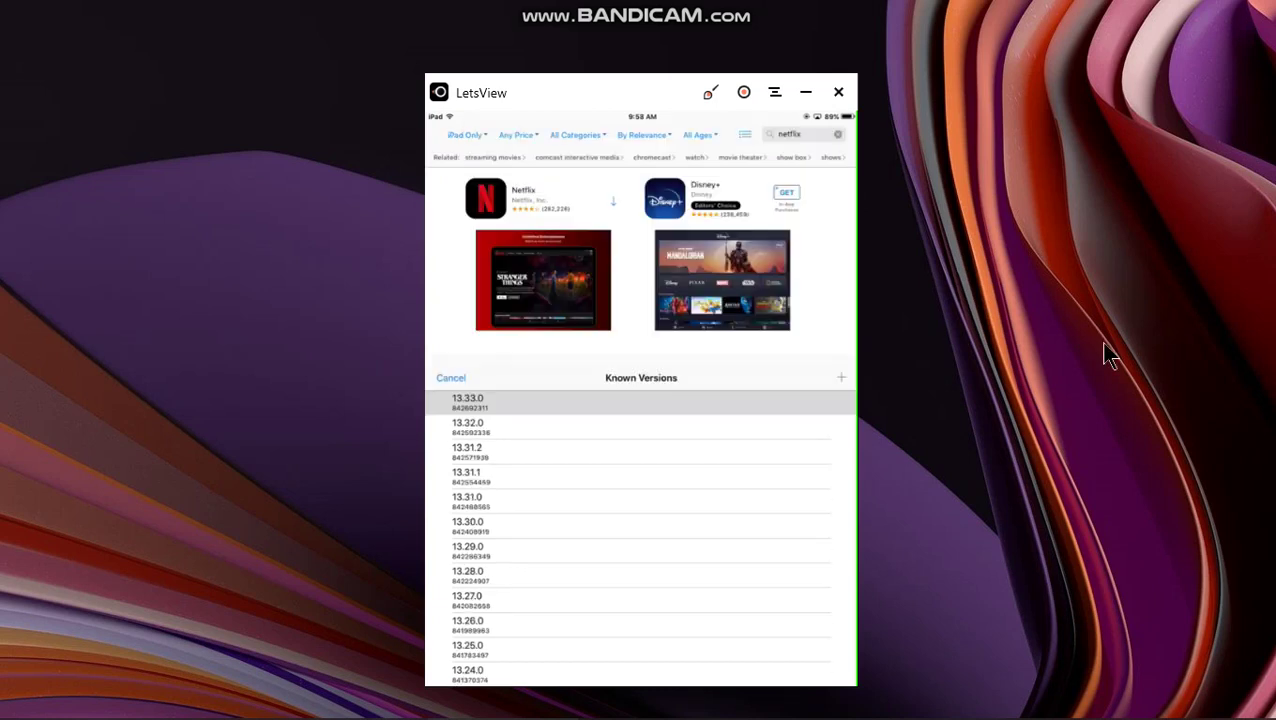